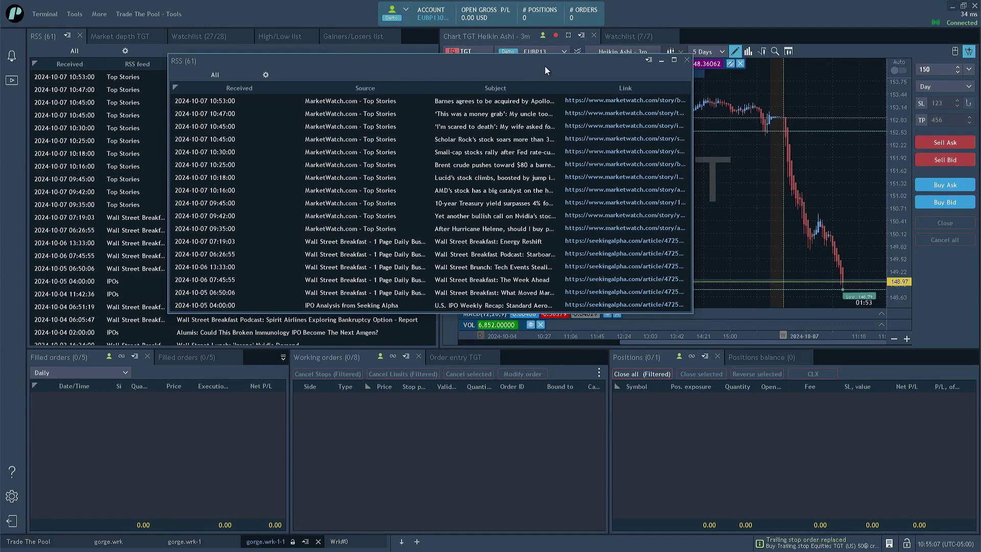
Step: Move the floating RSS news window slightly left, enlarge it, and scroll through its news list
{"action": "left_click_drag", "start_coordinate": [545, 66], "coordinate": [520, 71]}
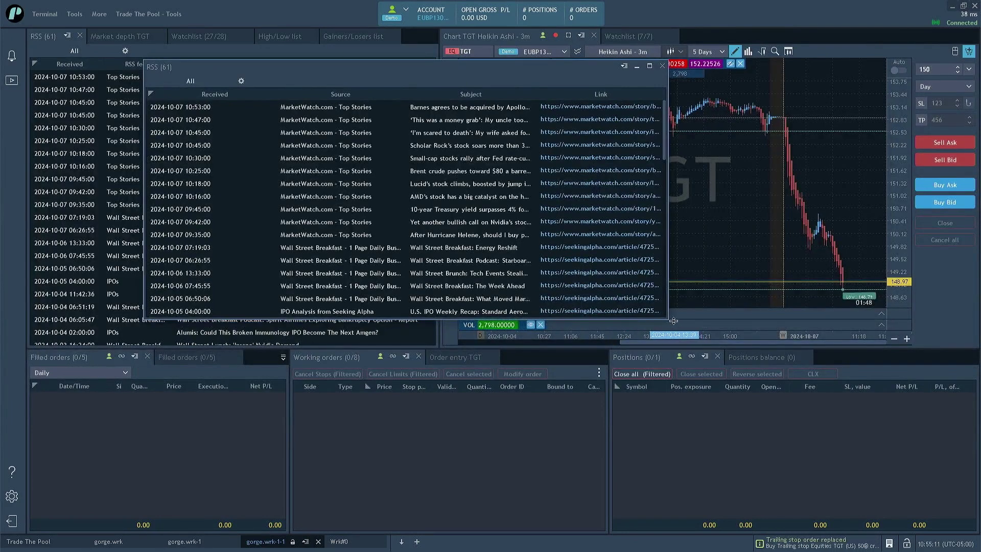
{"action": "left_click_drag", "start_coordinate": [666, 317], "coordinate": [843, 382]}
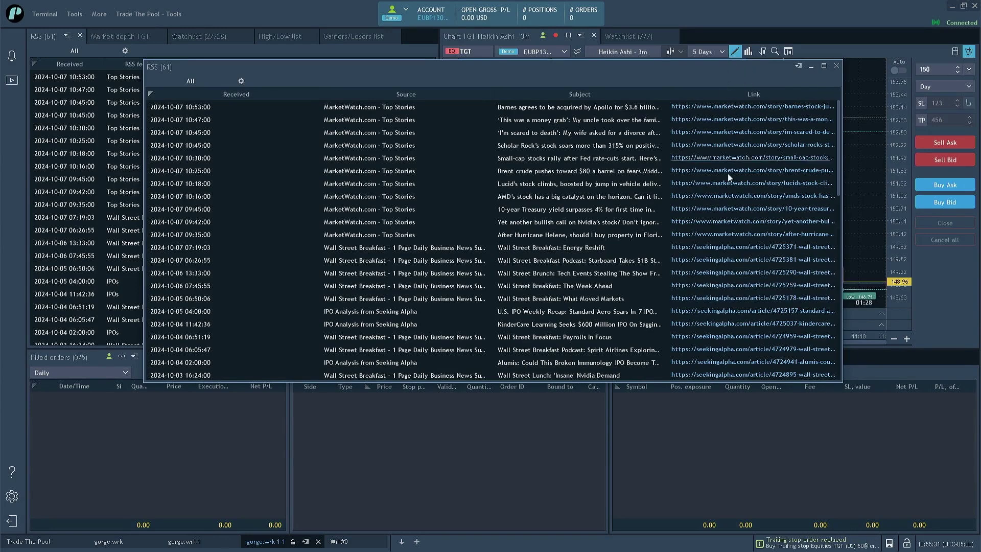
{"action": "scroll", "coordinate": [725, 196], "scroll_direction": "down", "scroll_amount": 3}
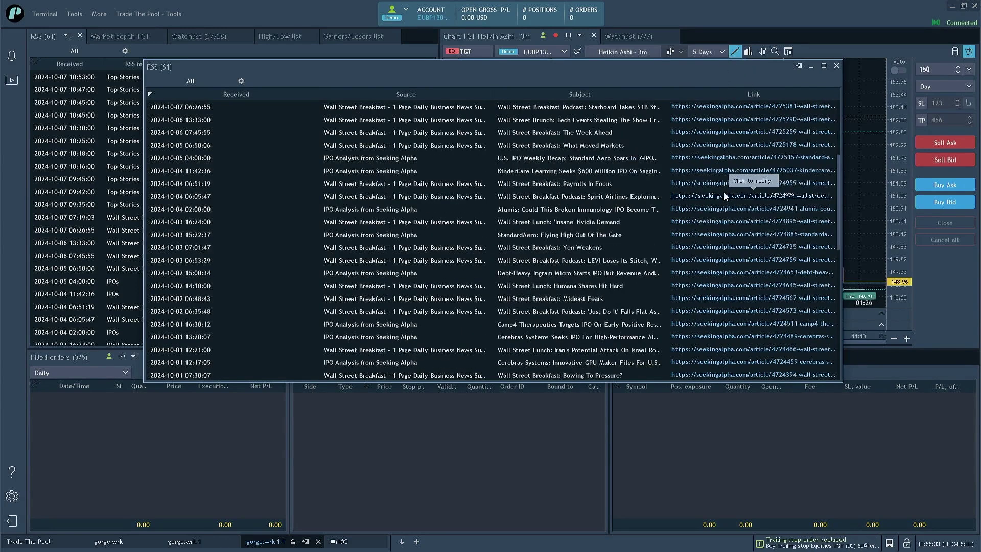
{"action": "scroll", "coordinate": [724, 196], "scroll_direction": "up", "scroll_amount": 1}
{"action": "scroll", "coordinate": [723, 192], "scroll_direction": "up", "scroll_amount": 2}
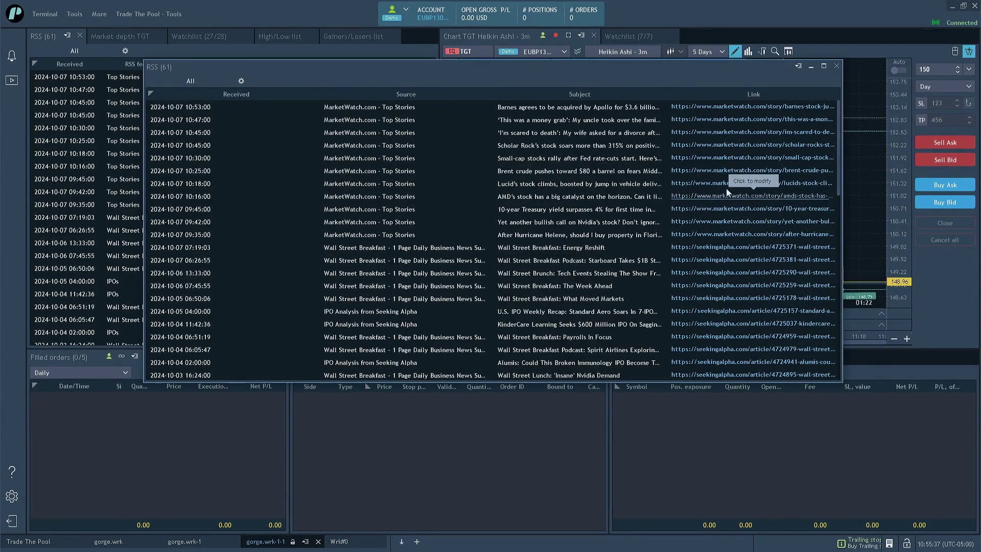
Step: Minimize the floating RSS news window, leaving the docked RSS panel beside the TGT chart
{"action": "left_click", "coordinate": [811, 66]}
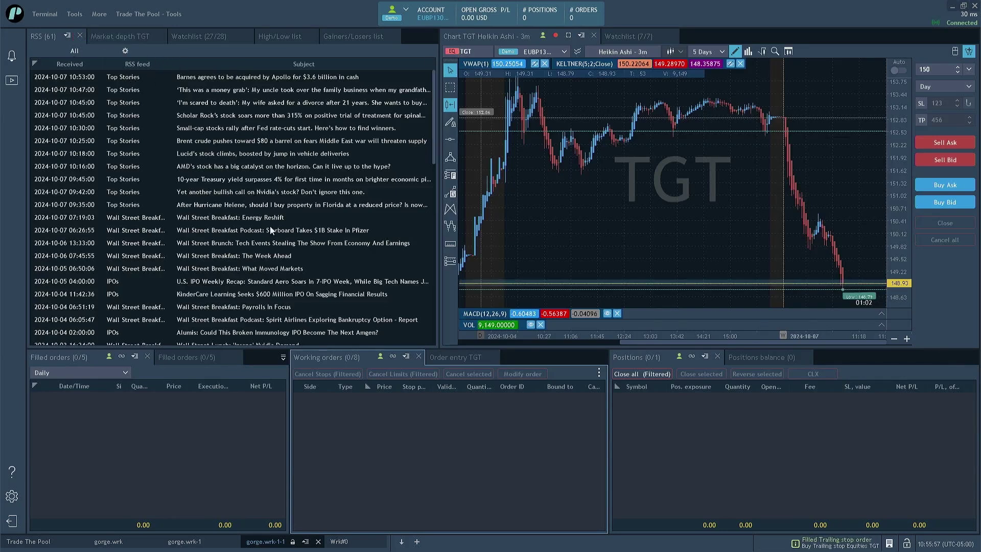
Step: Add a Content column to the docked RSS panel from its header menu
{"action": "right_click", "coordinate": [230, 65]}
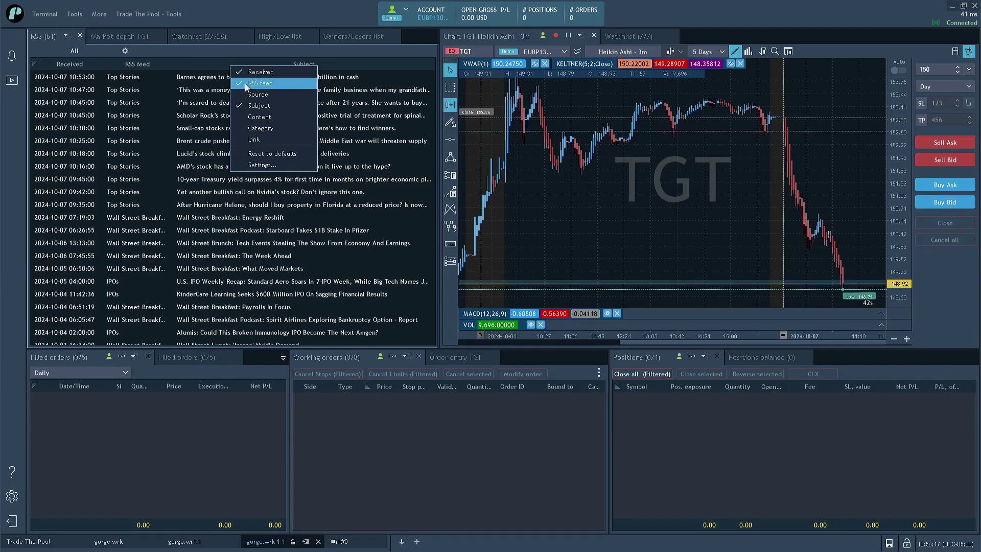
{"action": "left_click", "coordinate": [235, 54]}
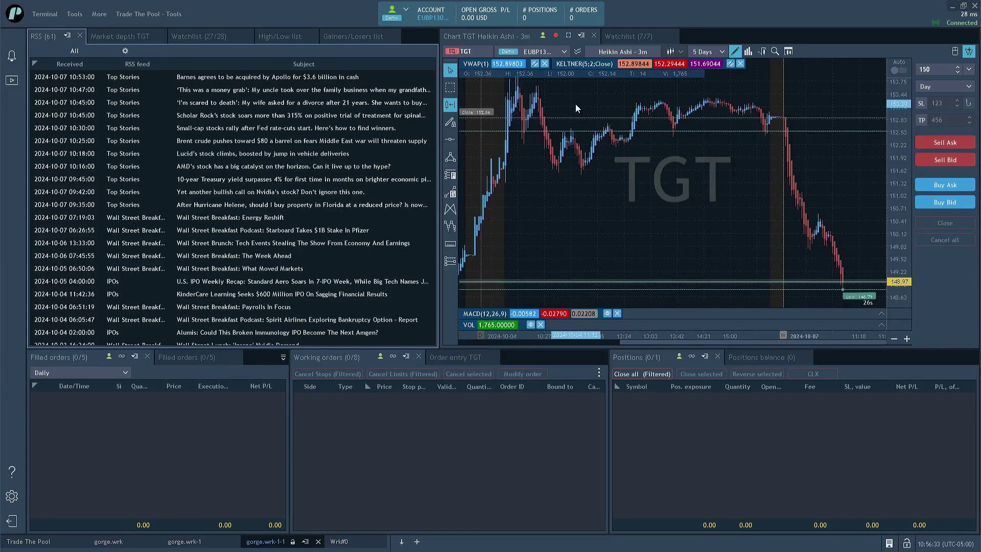
{"action": "right_click", "coordinate": [281, 60]}
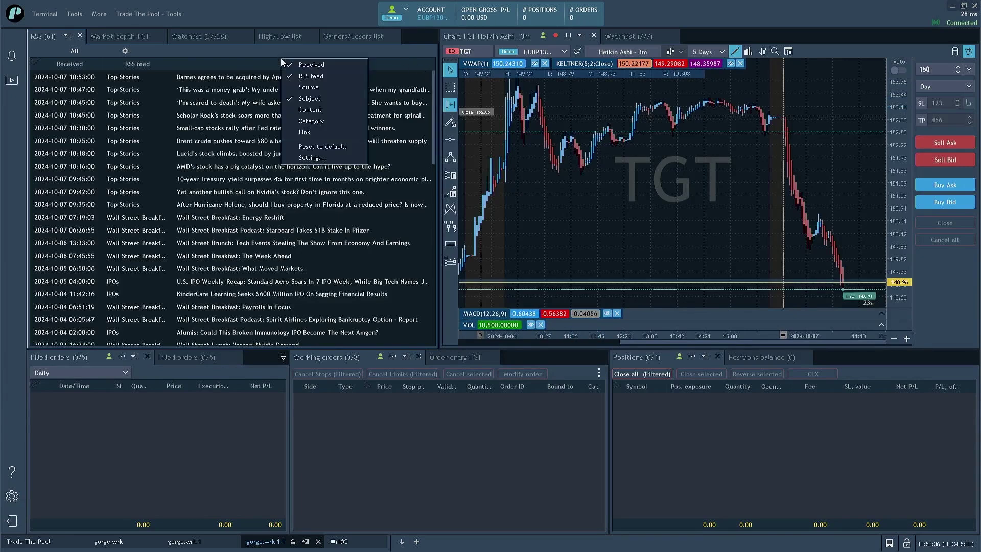
{"action": "left_click", "coordinate": [301, 110]}
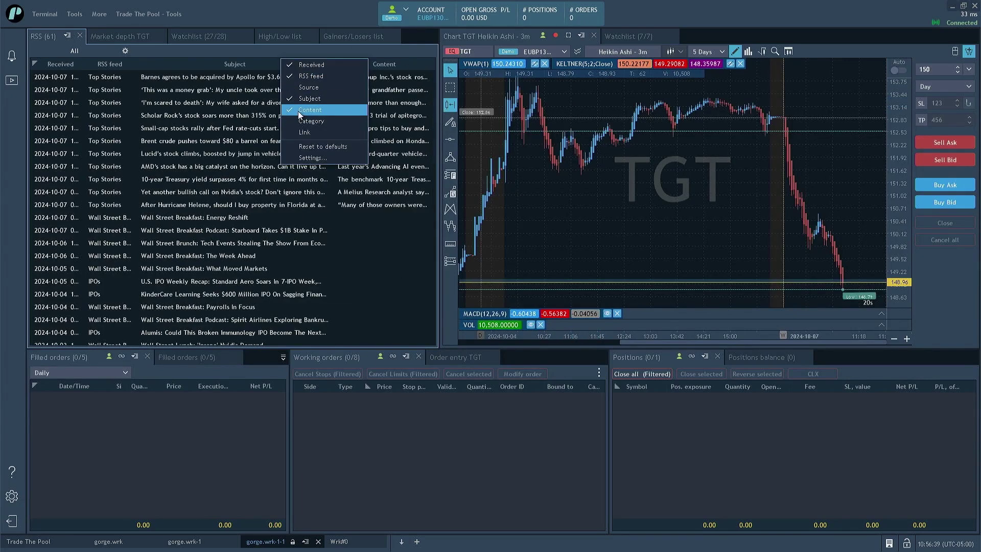
{"action": "left_click", "coordinate": [384, 51]}
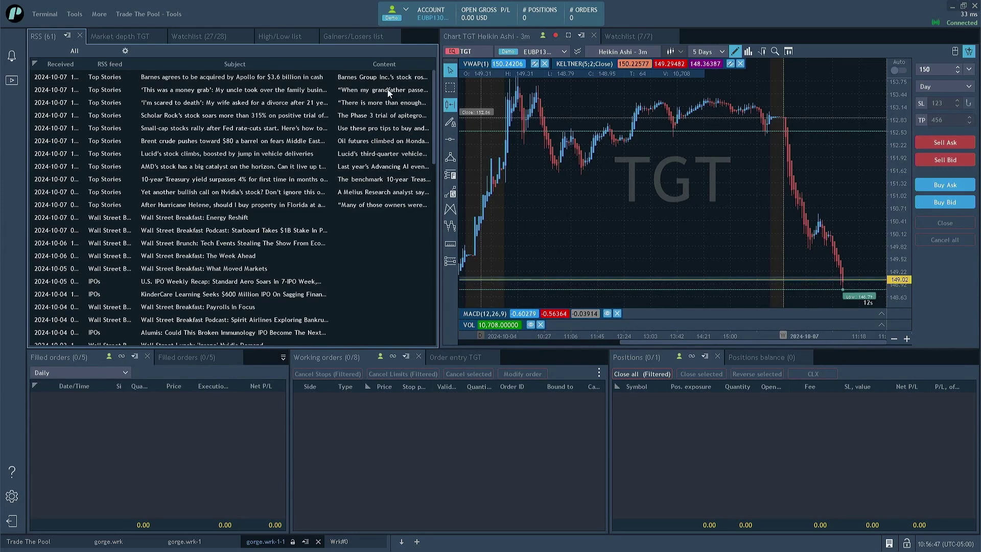
Step: Add a Category column, remove Content and Category again, and open the panel's Settings
{"action": "right_click", "coordinate": [366, 65]}
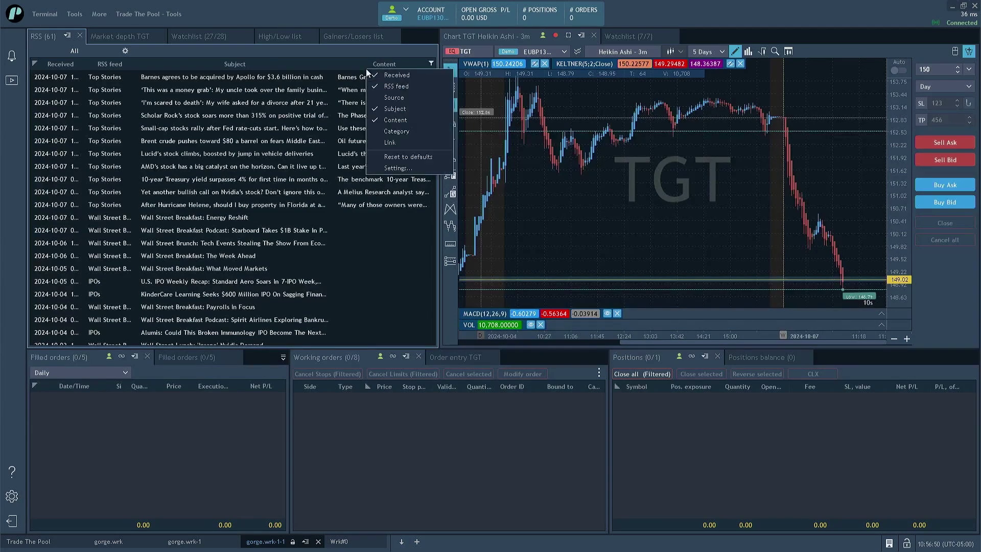
{"action": "left_click", "coordinate": [387, 131]}
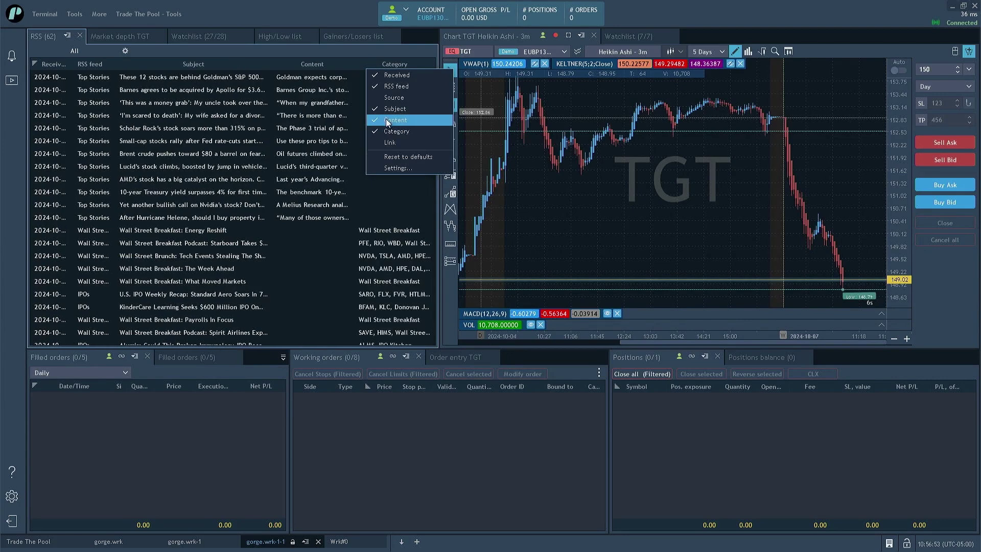
{"action": "left_click", "coordinate": [387, 120]}
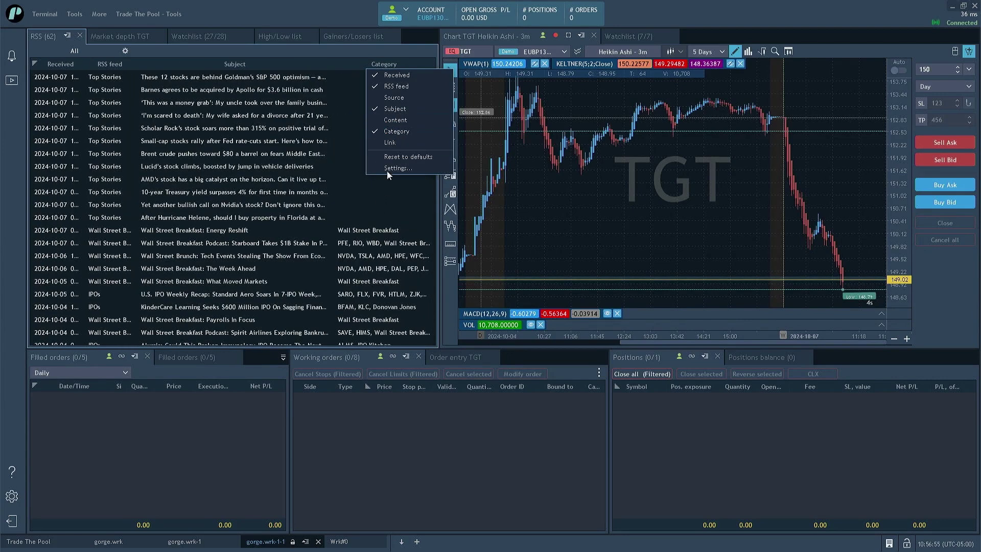
{"action": "left_click", "coordinate": [401, 129]}
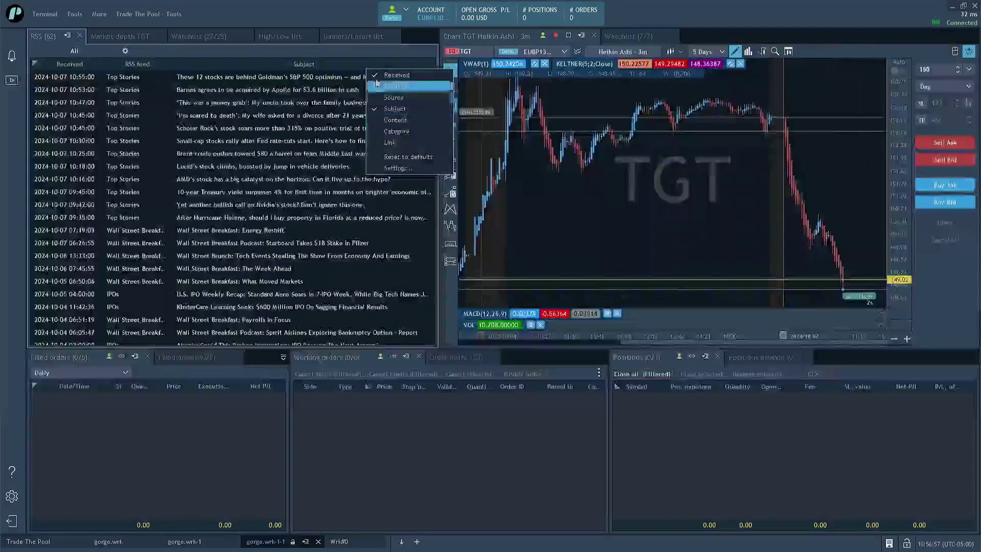
{"action": "left_click", "coordinate": [379, 169]}
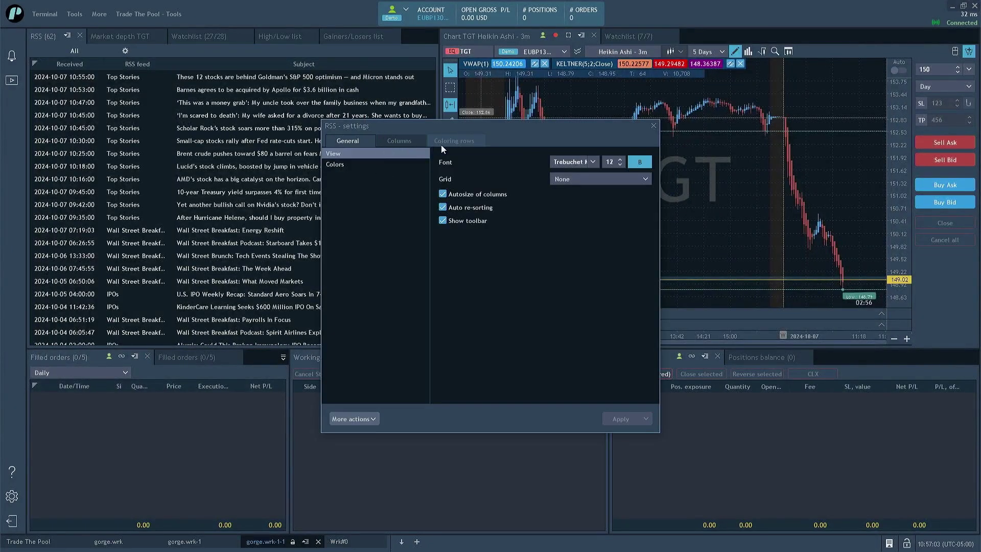
Step: Close the RSS - settings dialog and bring up General Settings > RSS with the feed list
{"action": "left_click", "coordinate": [653, 126]}
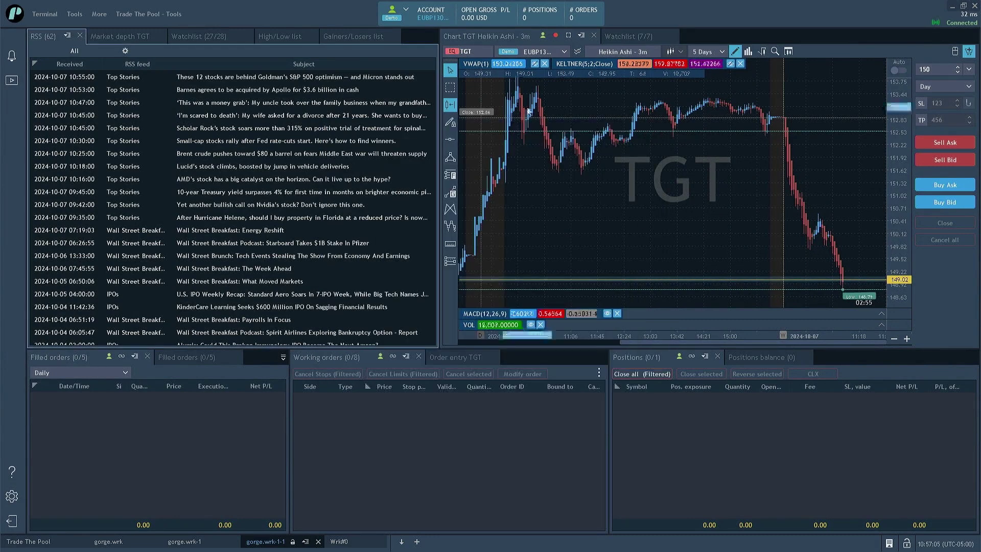
{"action": "left_click", "coordinate": [124, 51]}
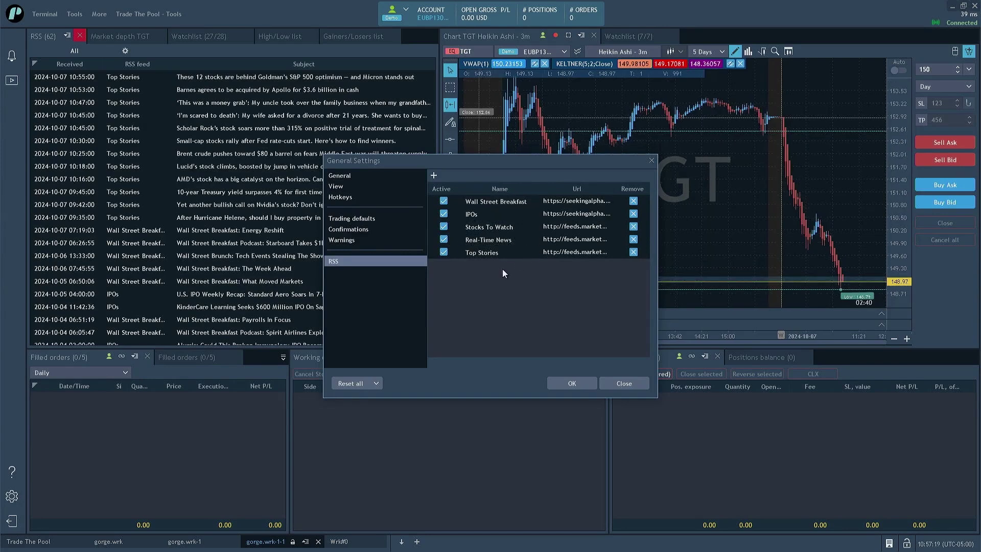
Step: Add a new RSS6 feed entry and untick its Active box
{"action": "left_click", "coordinate": [434, 176]}
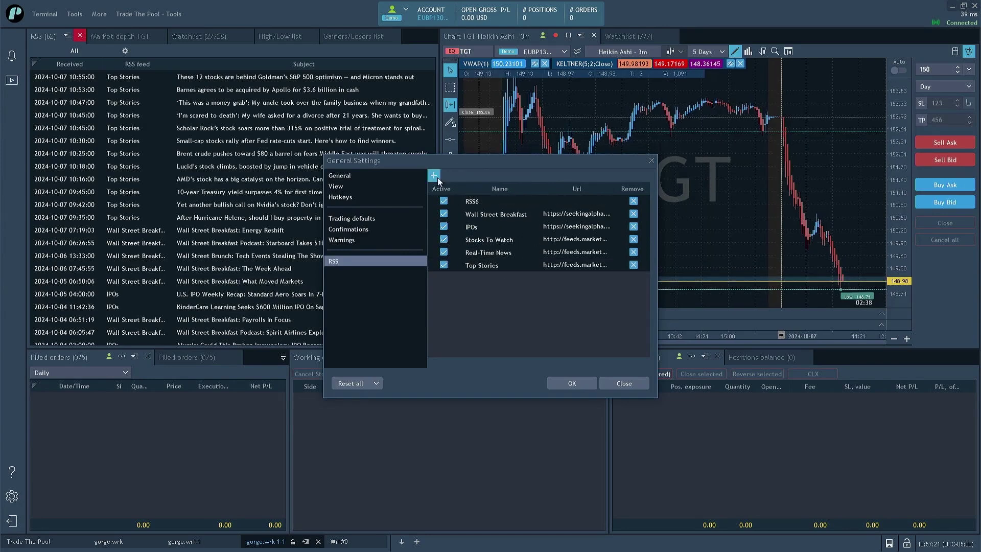
{"action": "left_click", "coordinate": [492, 204]}
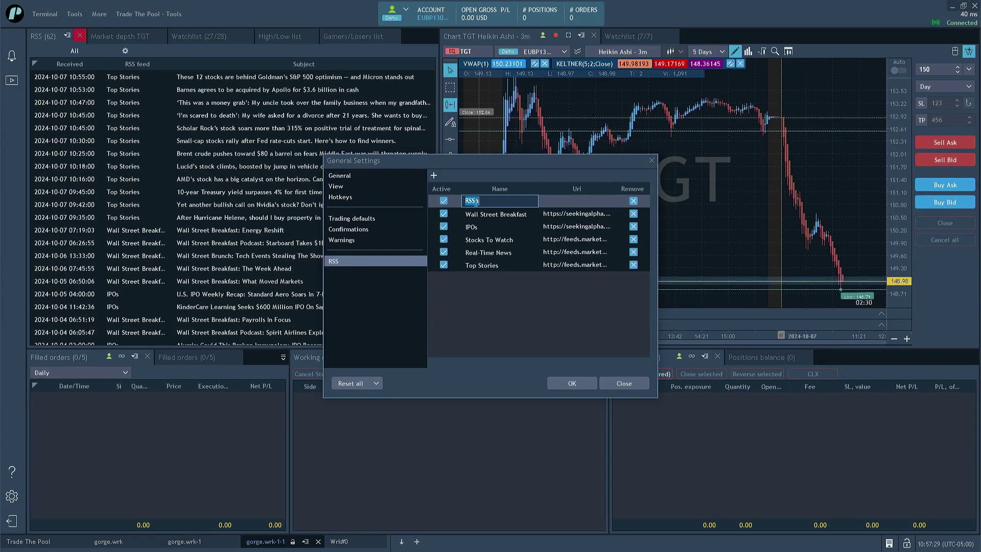
{"action": "left_click", "coordinate": [443, 202]}
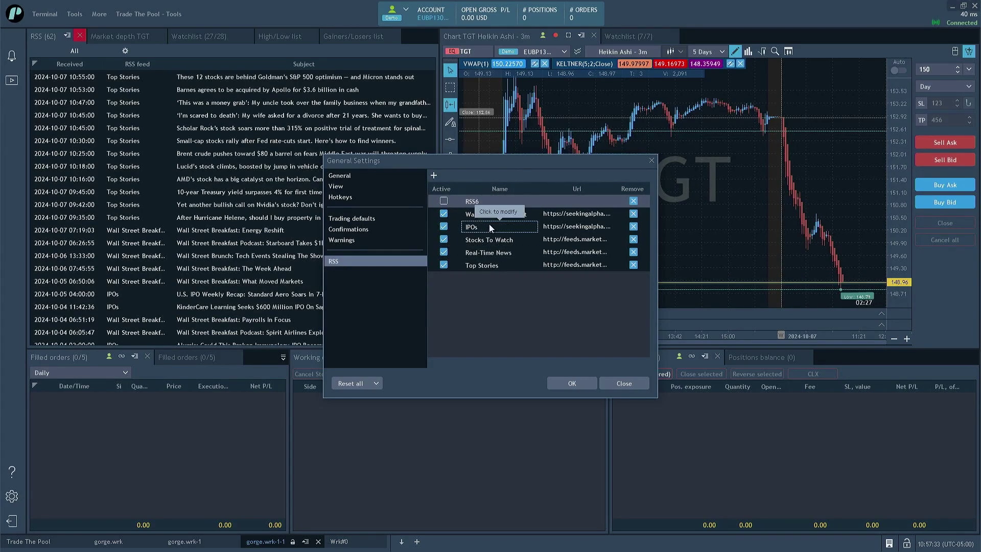
Step: Deactivate the Wall Street Breakfast, Real-Time News and Top Stories feeds and confirm with OK
{"action": "scroll", "coordinate": [216, 192], "scroll_direction": "down", "scroll_amount": 6}
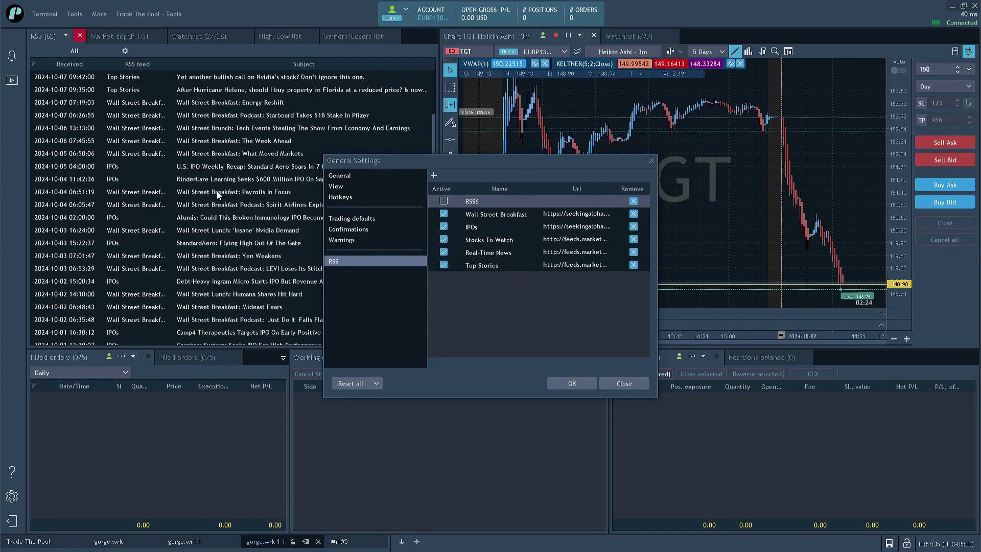
{"action": "scroll", "coordinate": [217, 191], "scroll_direction": "down", "scroll_amount": 2}
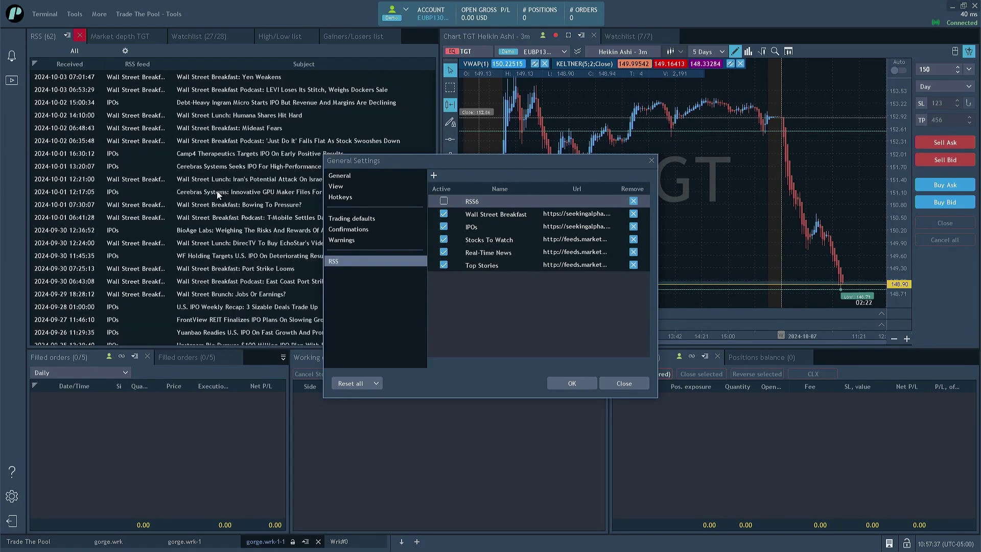
{"action": "left_click", "coordinate": [444, 215]}
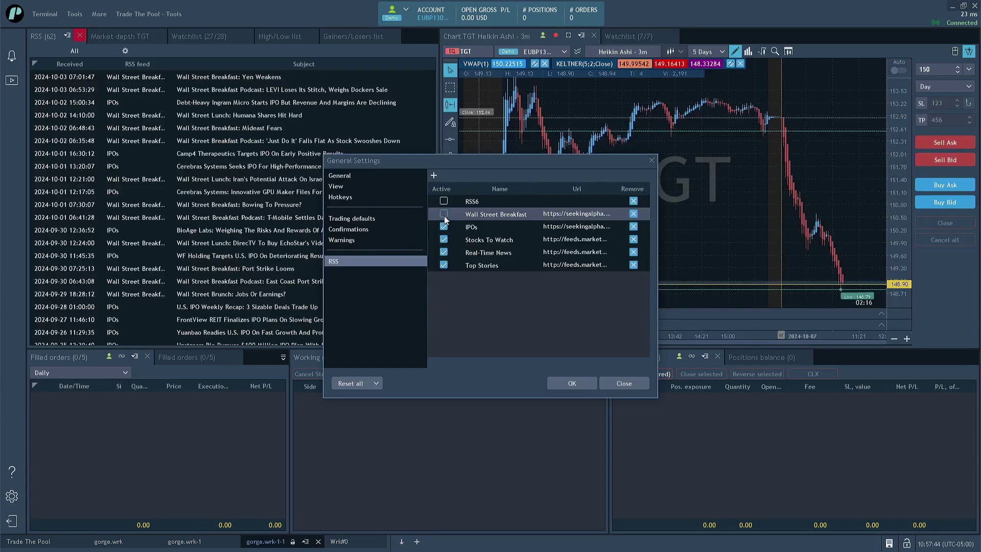
{"action": "left_click", "coordinate": [444, 253]}
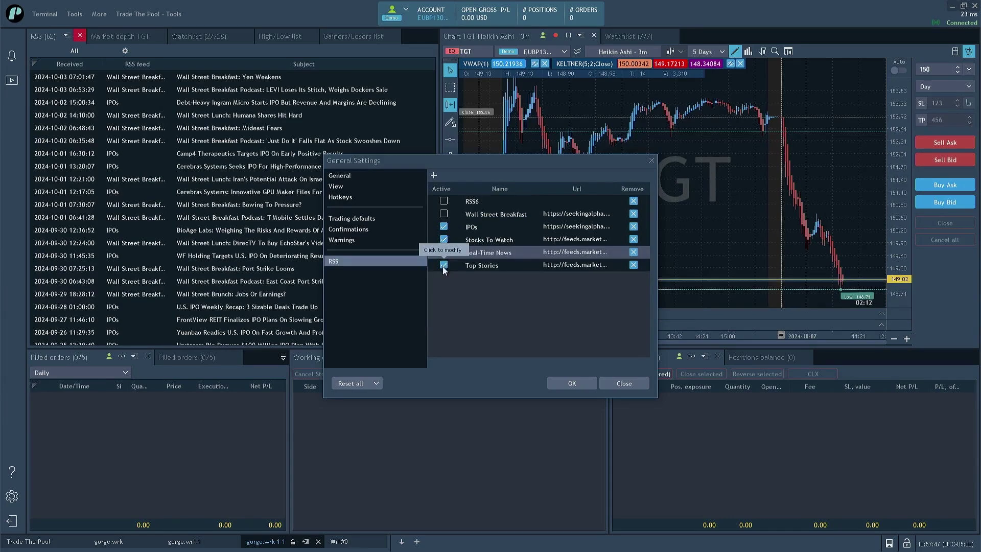
{"action": "left_click", "coordinate": [443, 267]}
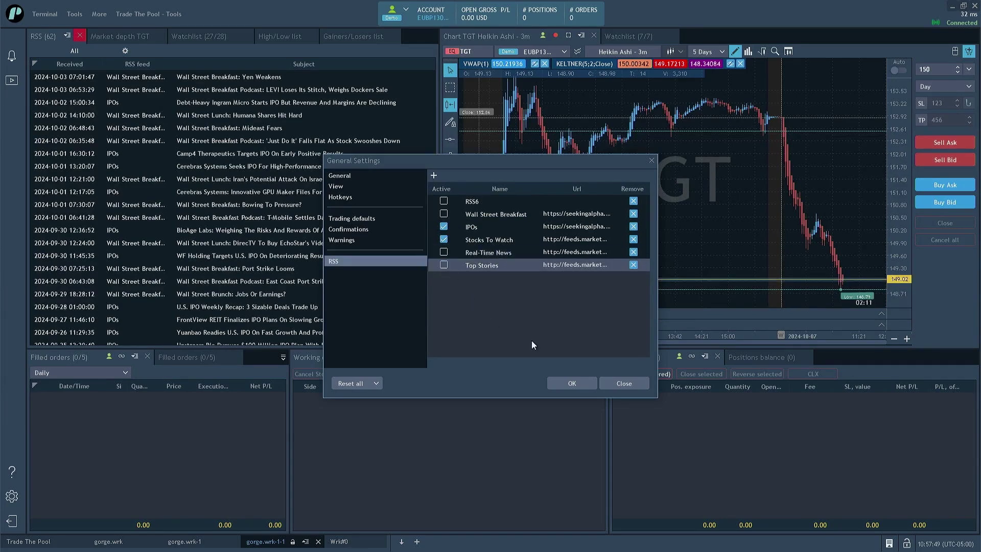
{"action": "left_click", "coordinate": [570, 383]}
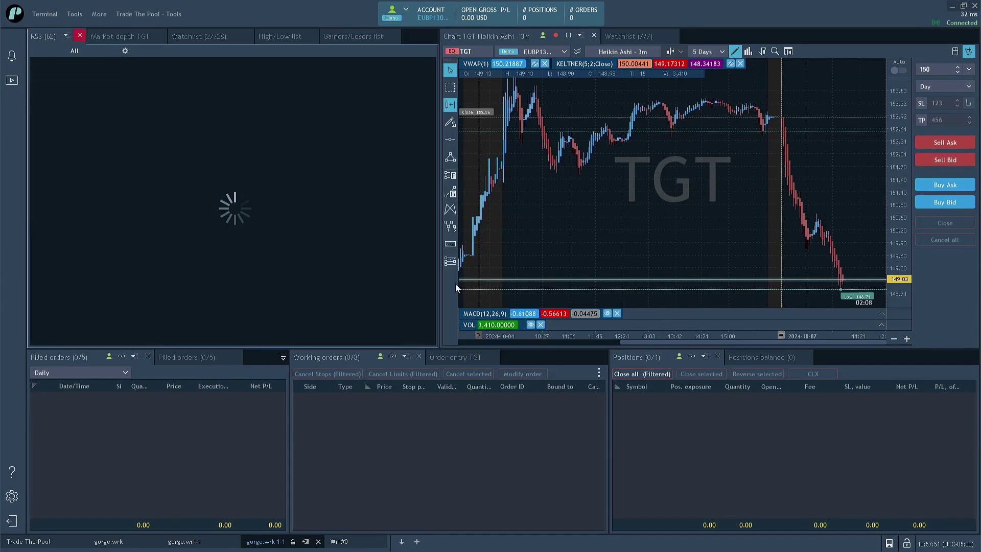
{"action": "left_click", "coordinate": [125, 52]}
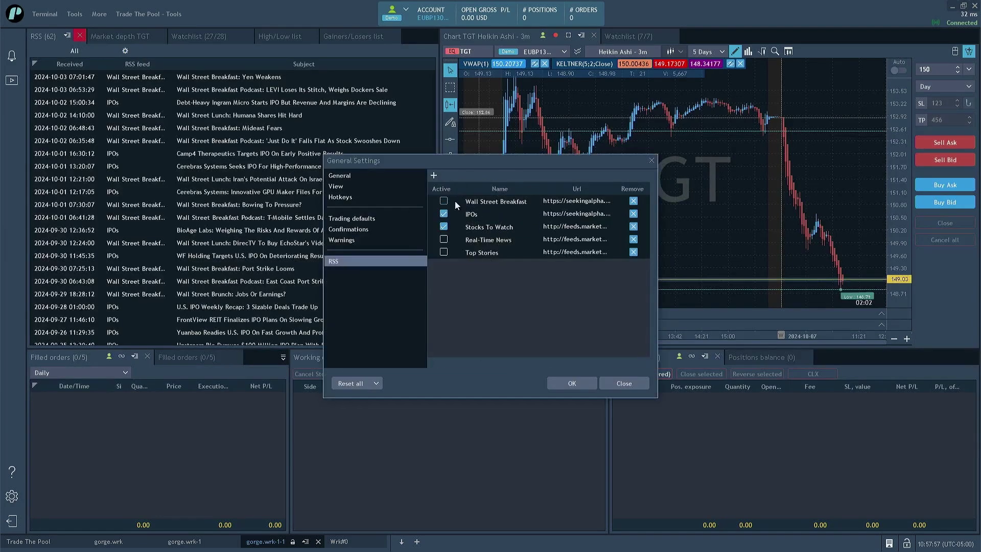
{"action": "left_click", "coordinate": [616, 383]}
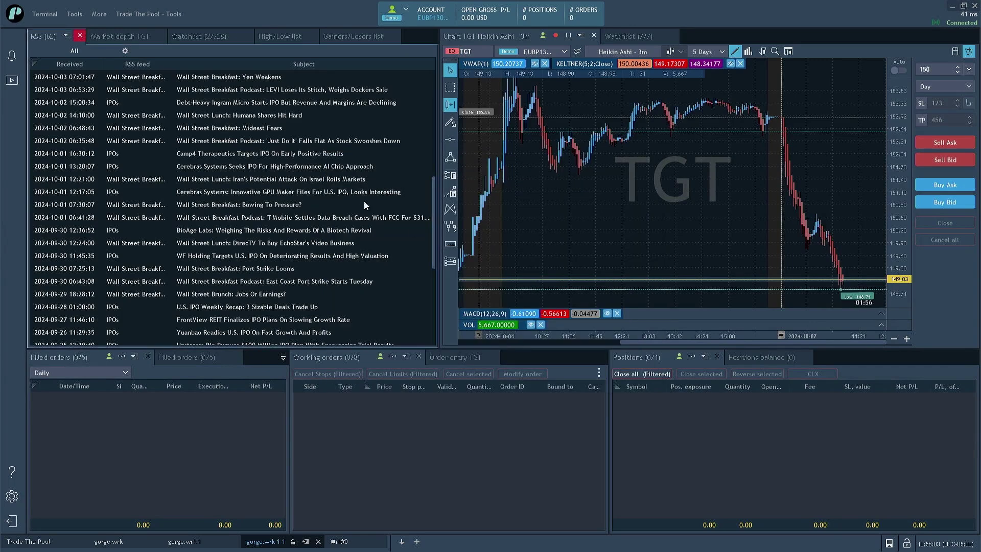
{"action": "scroll", "coordinate": [367, 212], "scroll_direction": "up", "scroll_amount": 3}
{"action": "scroll", "coordinate": [295, 171], "scroll_direction": "down", "scroll_amount": 2}
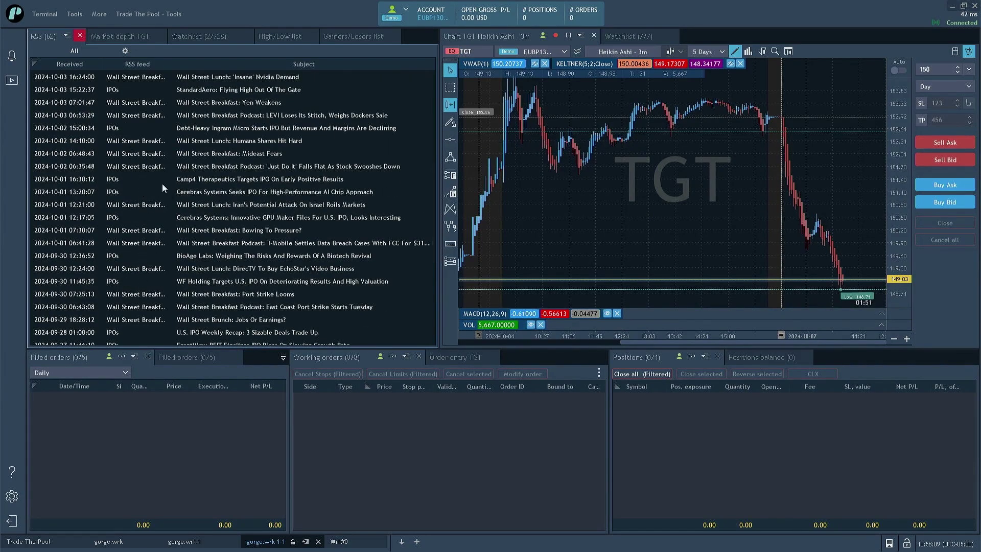
{"action": "scroll", "coordinate": [164, 185], "scroll_direction": "up", "scroll_amount": 10}
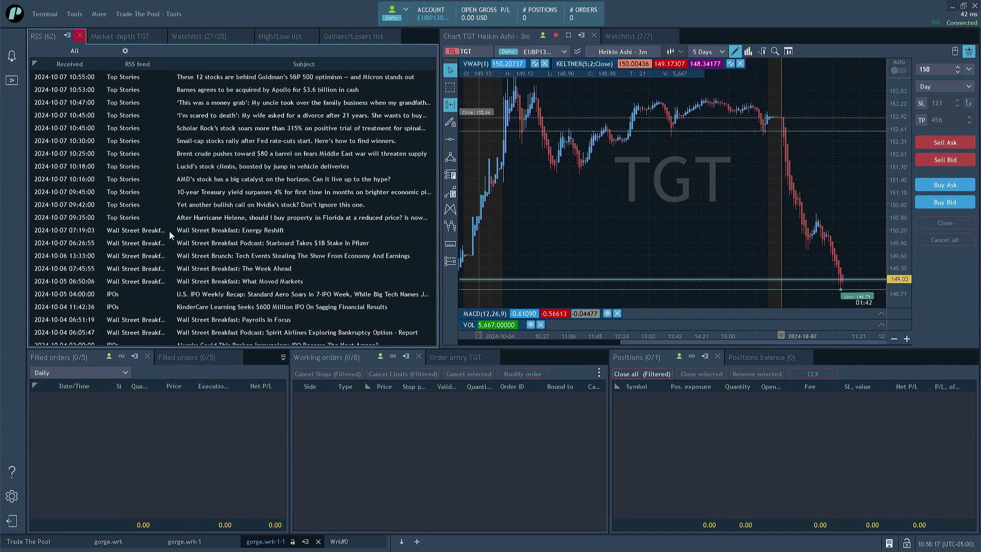
{"action": "double_click", "coordinate": [205, 78]}
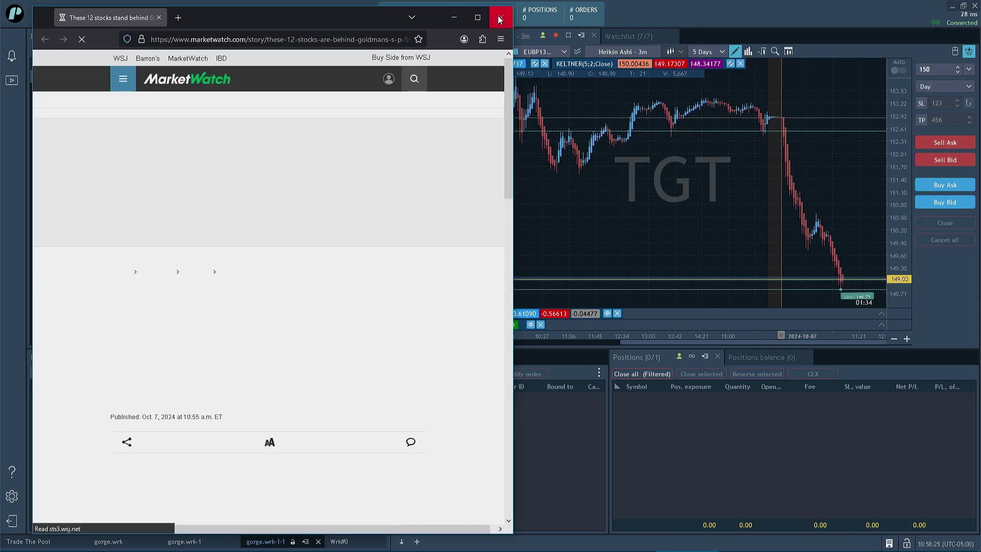
{"action": "left_click", "coordinate": [500, 20]}
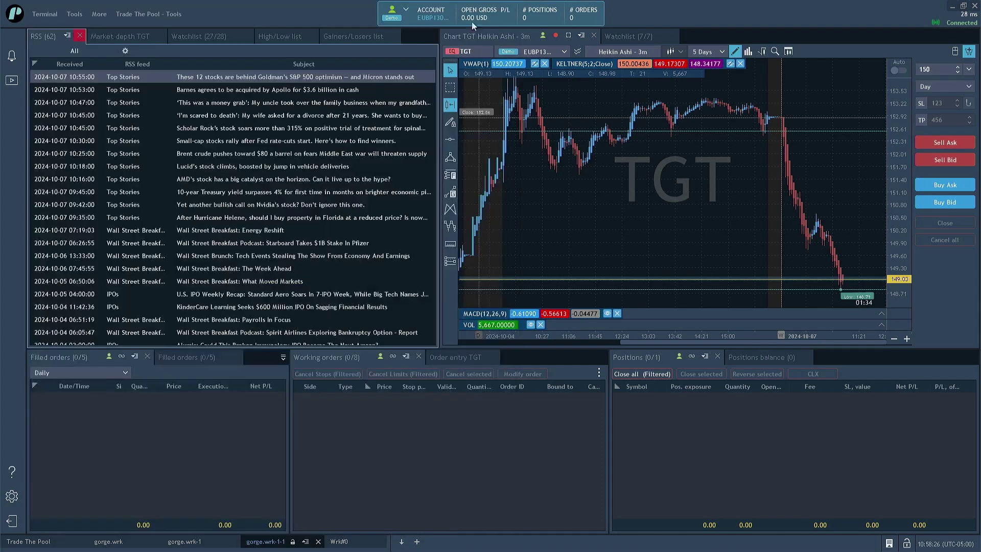
{"action": "double_click", "coordinate": [312, 103]}
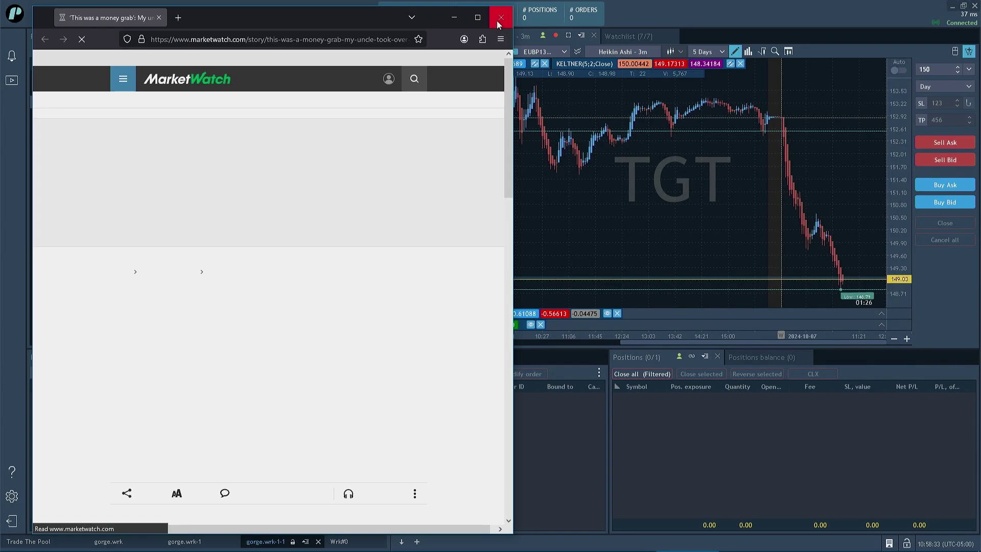
{"action": "left_click", "coordinate": [497, 21]}
{"action": "mouse_move", "coordinate": [496, 20]}
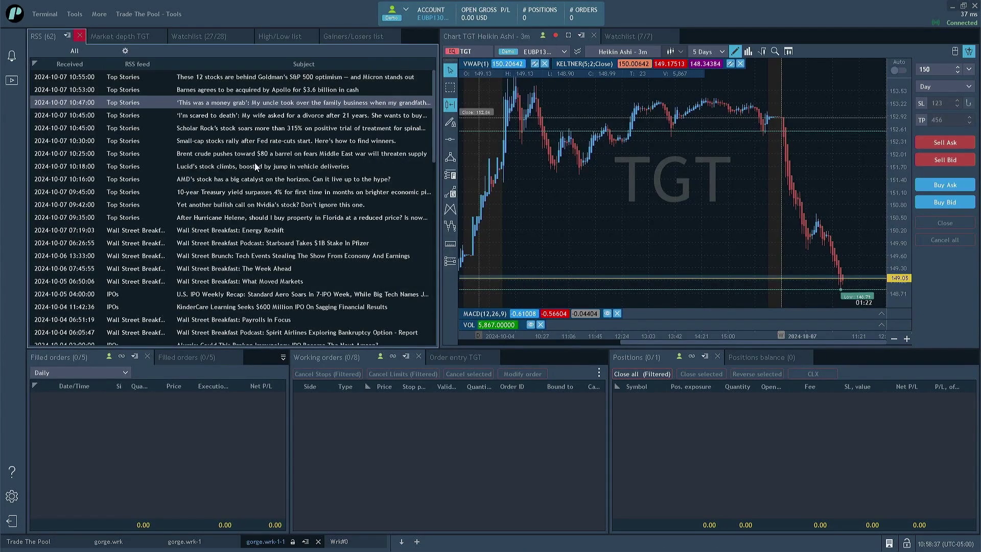